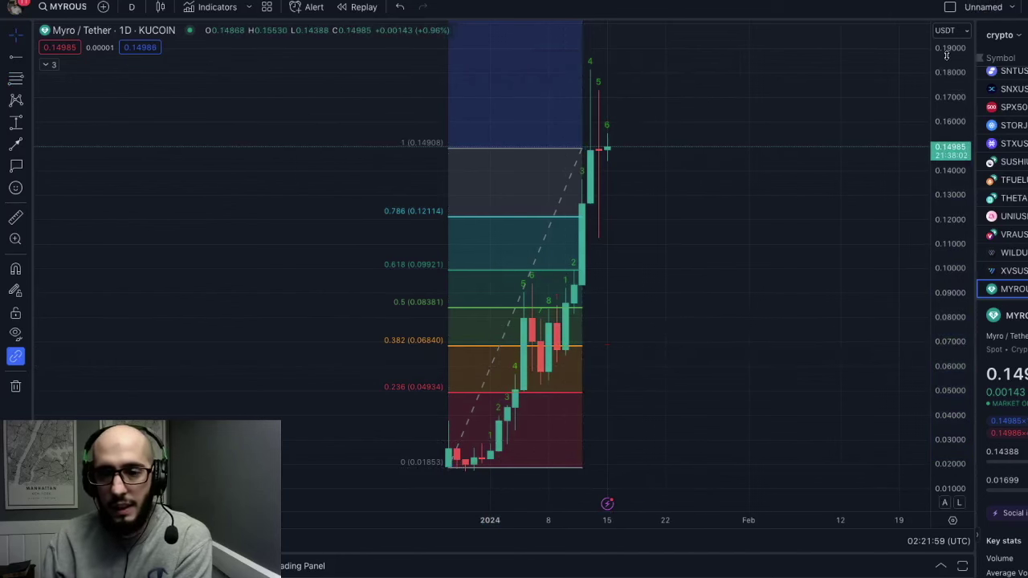
Step: Scroll the price axis to widen the visible range to about -0.01 to 0.21
{"action": "scroll", "coordinate": [951, 51], "scroll_direction": "down", "scroll_amount": 3}
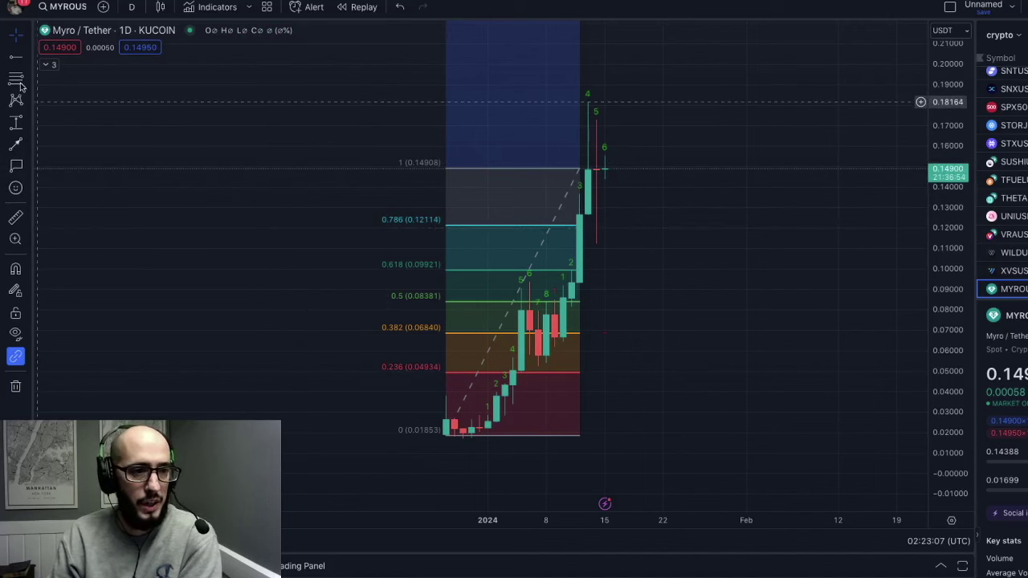
Step: Add a horizontal level at 0.08036 and realign the Fibonacci retracement to its original swing points
{"action": "left_click", "coordinate": [25, 152]}
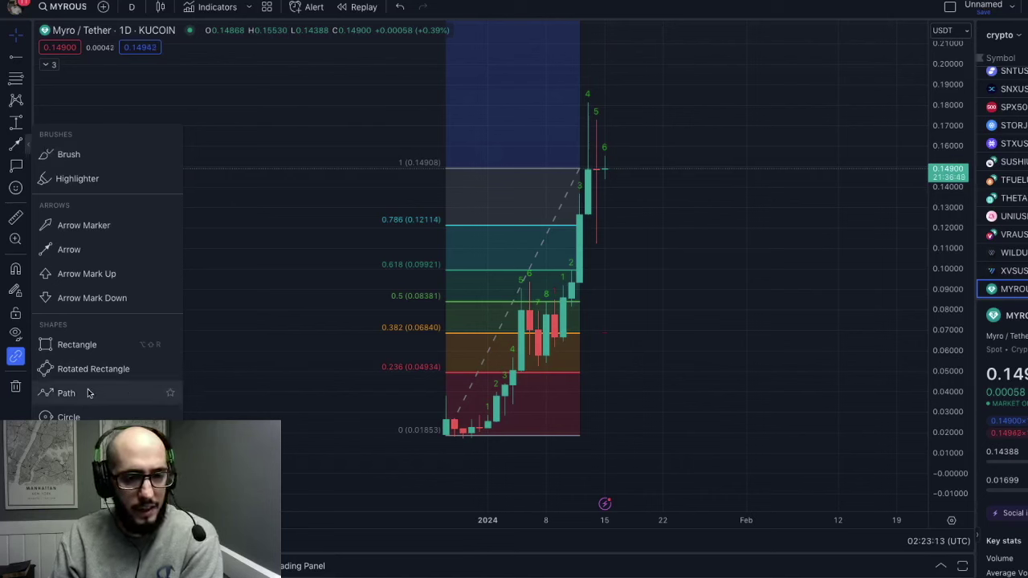
{"action": "left_click", "coordinate": [17, 59]}
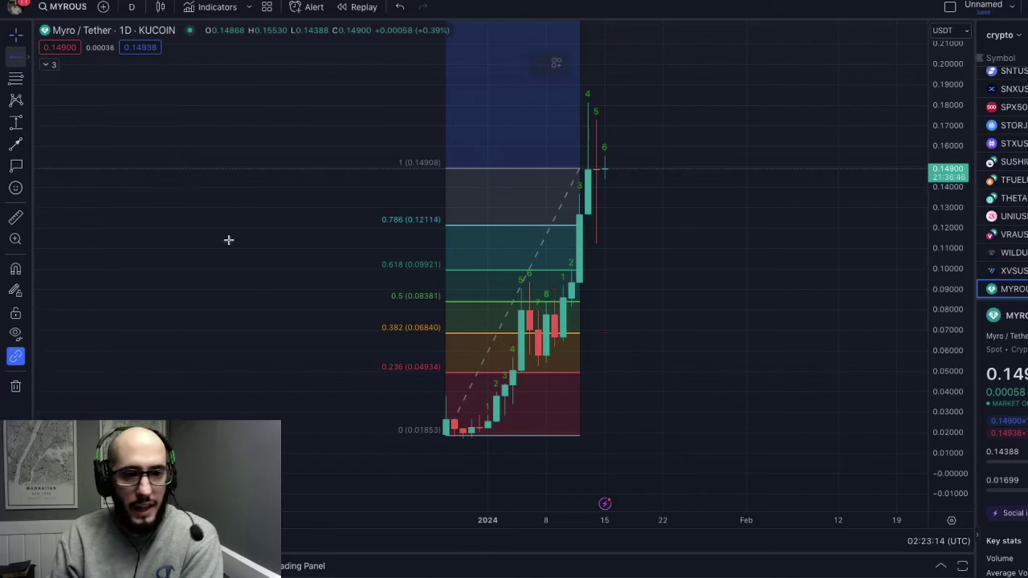
{"action": "left_click", "coordinate": [329, 309]}
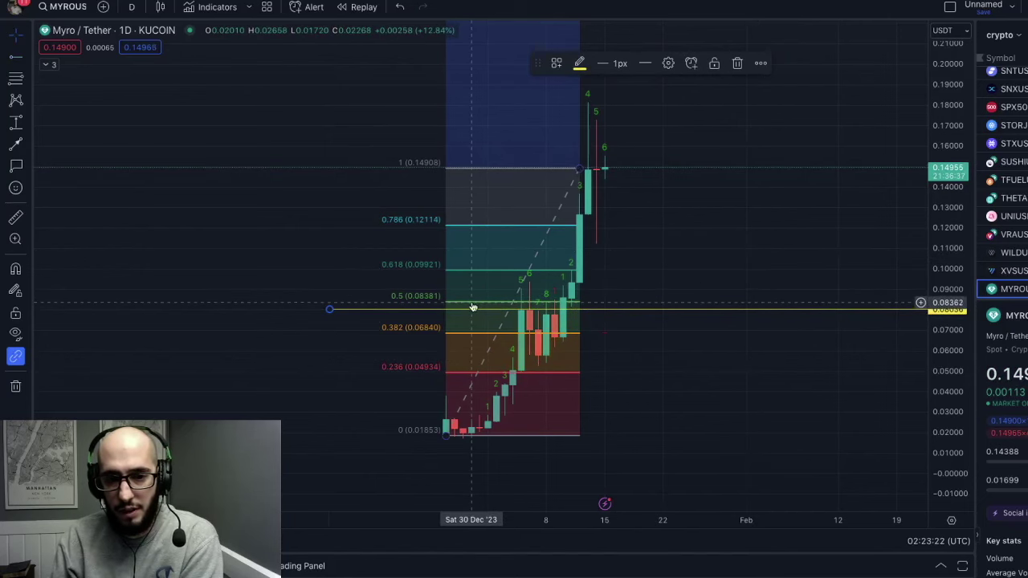
{"action": "left_click_drag", "start_coordinate": [474, 306], "coordinate": [474, 311]}
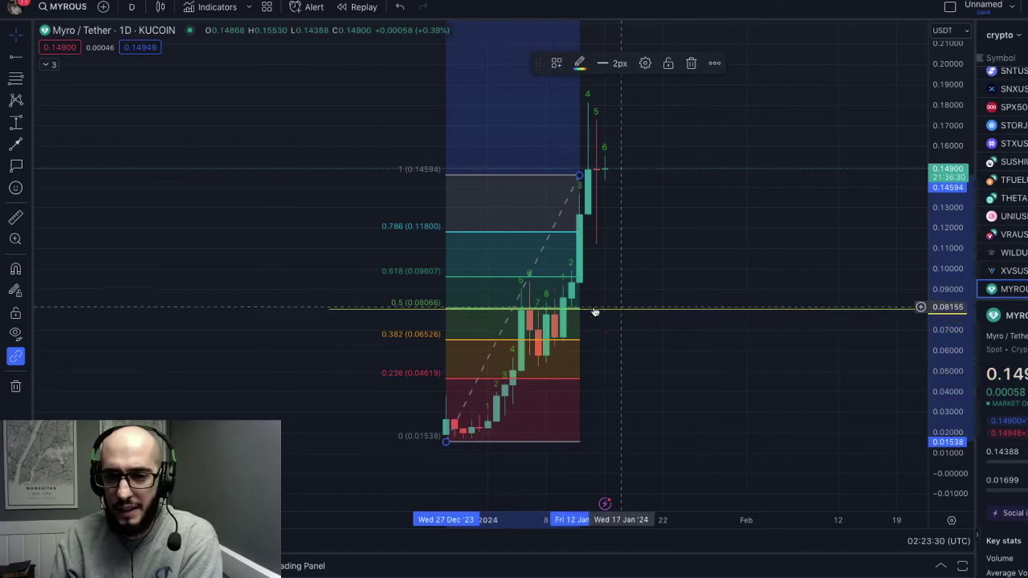
{"action": "left_click_drag", "start_coordinate": [447, 281], "coordinate": [467, 284]}
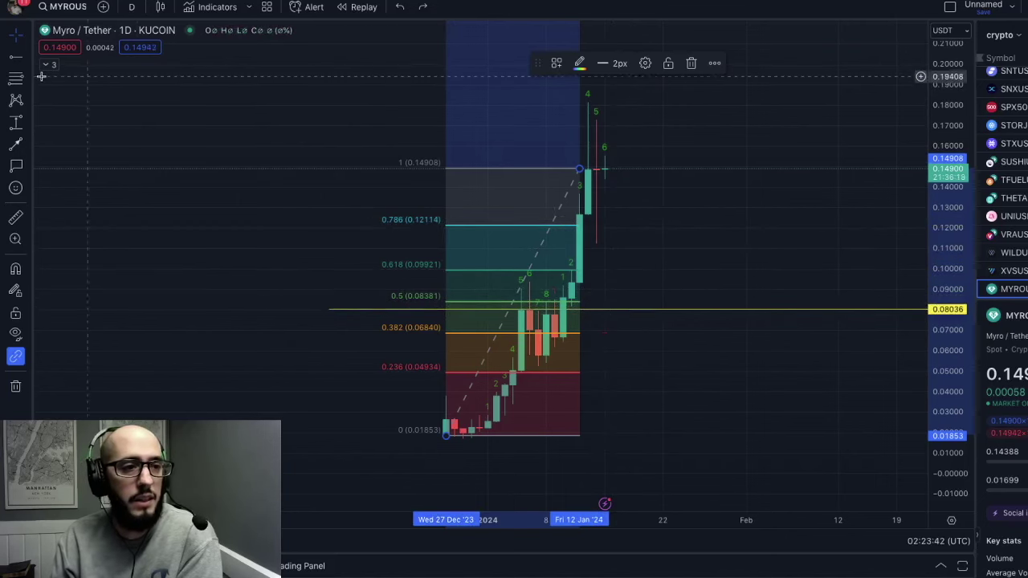
Step: Draw a path from the latest candle down, bouncing at 0.08036 and ending near 0.055
{"action": "left_click", "coordinate": [29, 149]}
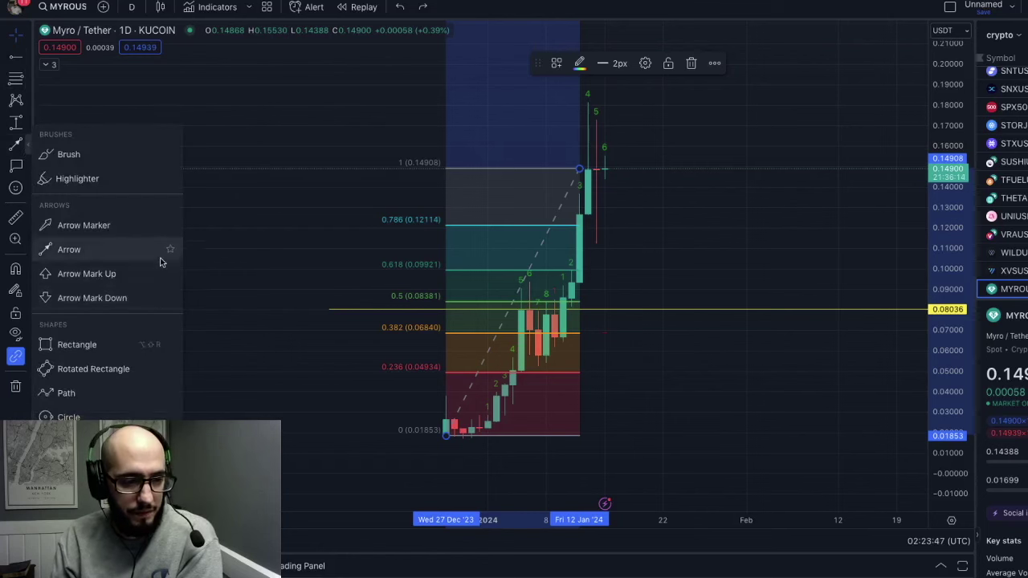
{"action": "left_click", "coordinate": [127, 394]}
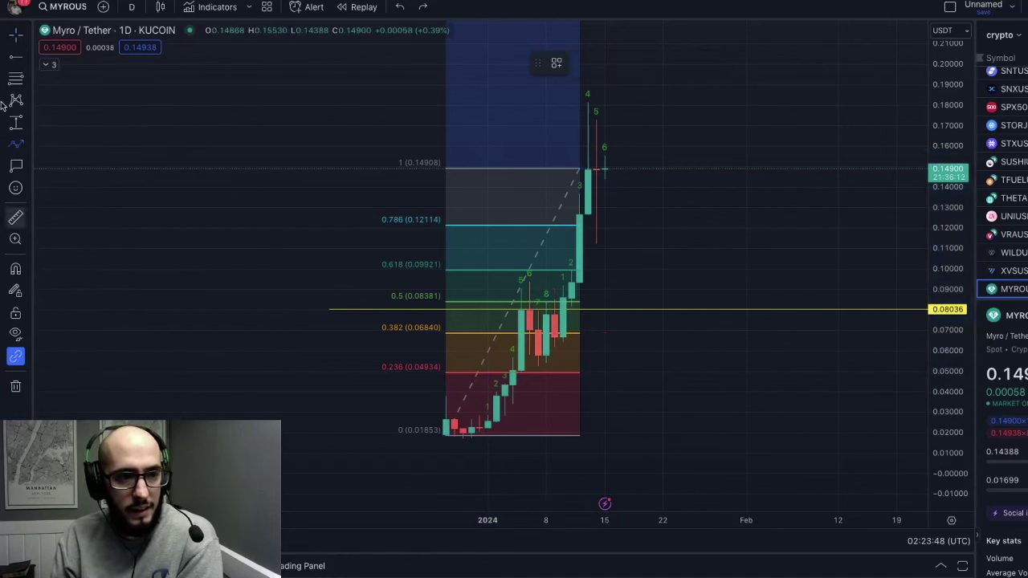
{"action": "left_click", "coordinate": [612, 181]}
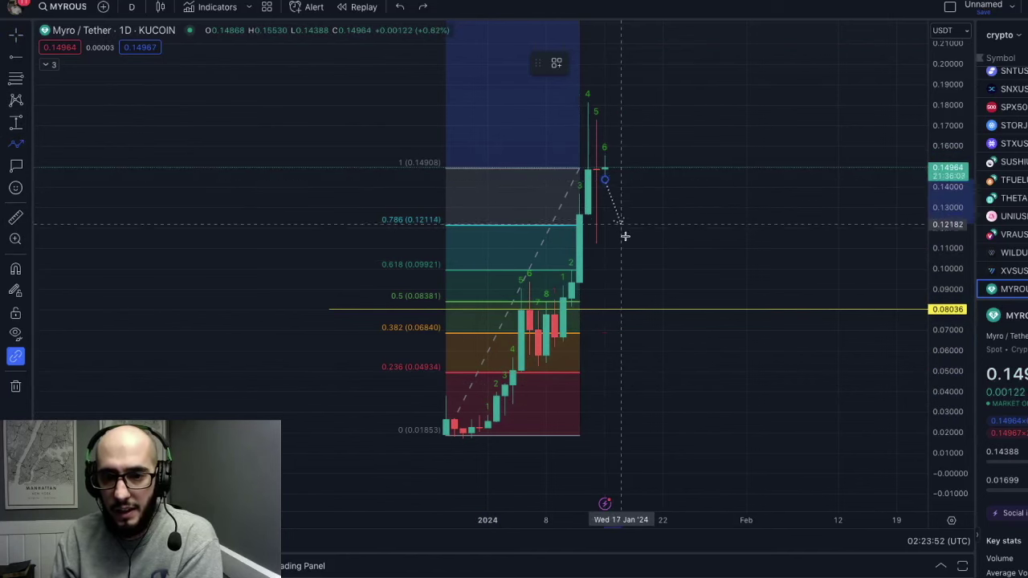
{"action": "left_click", "coordinate": [621, 260]}
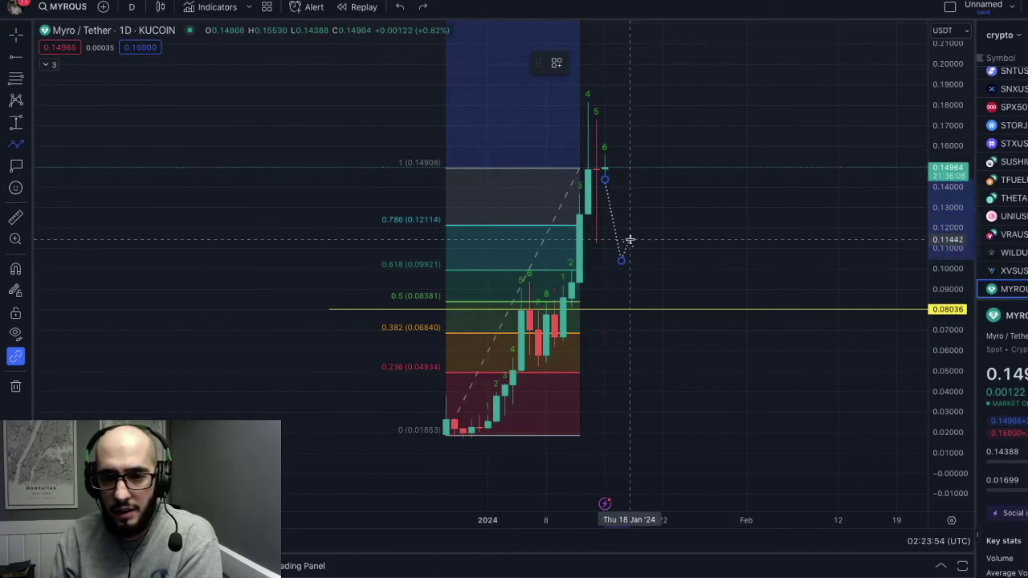
{"action": "left_click", "coordinate": [630, 239]}
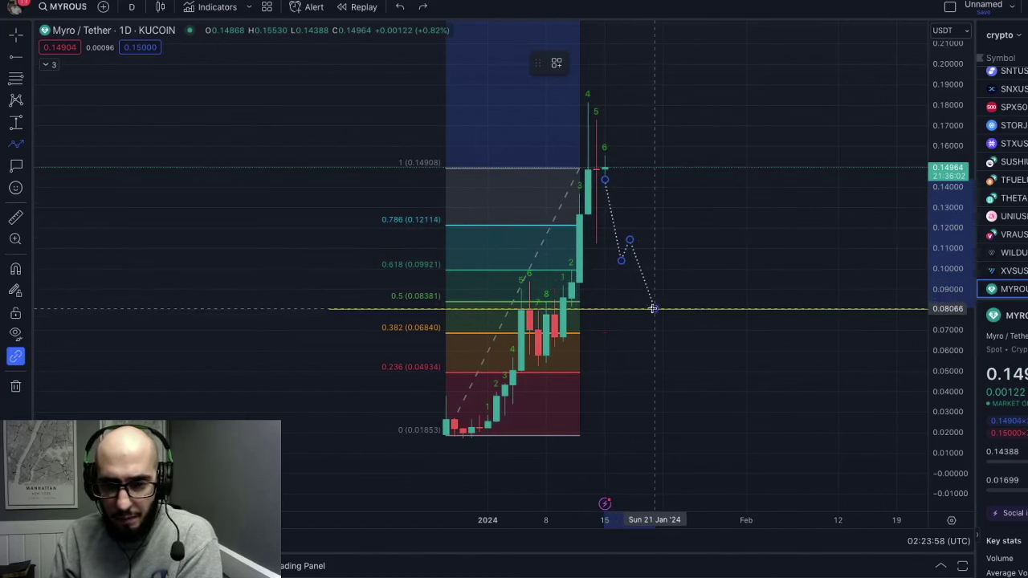
{"action": "left_click", "coordinate": [654, 308]}
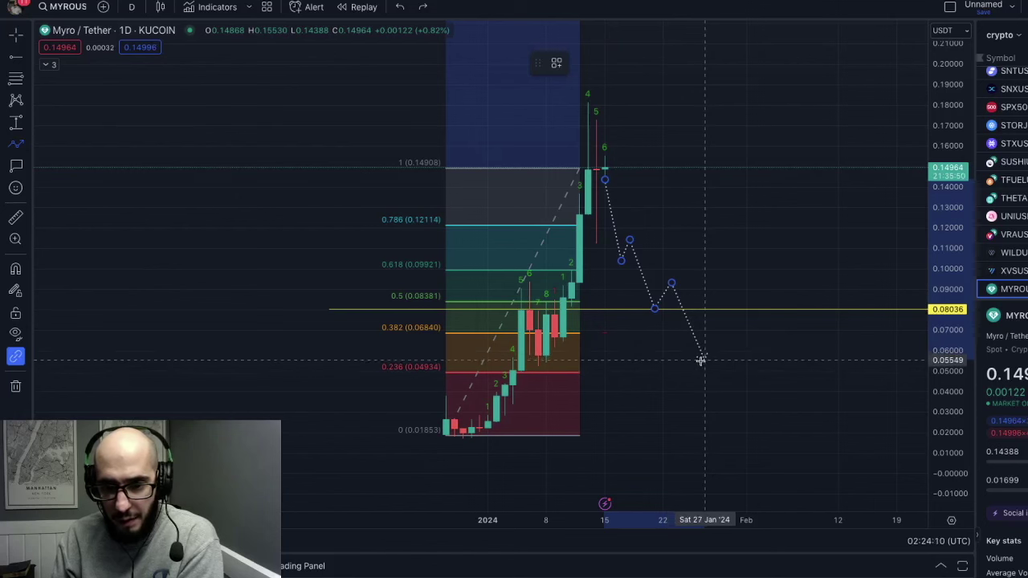
{"action": "left_click", "coordinate": [698, 364]}
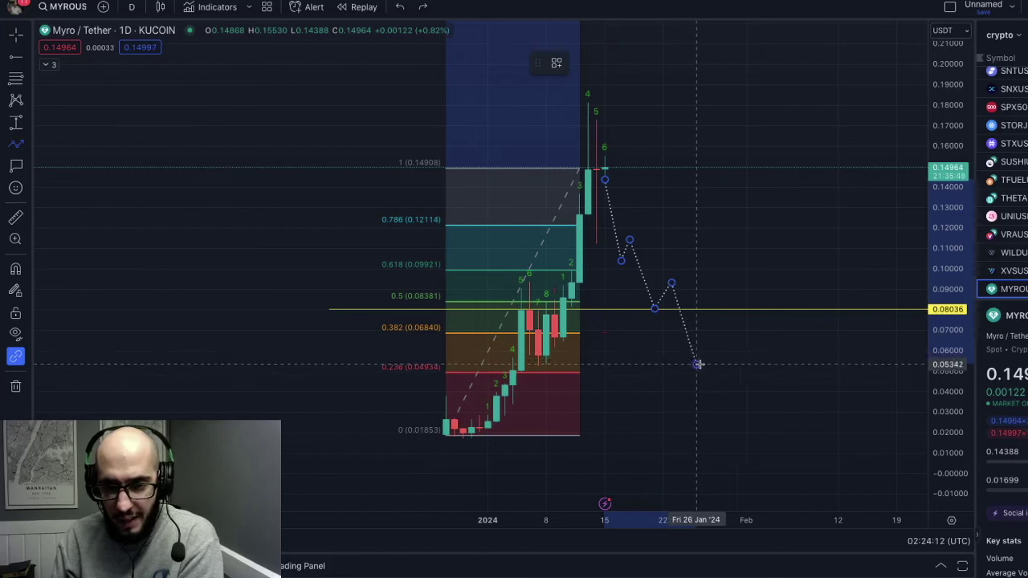
{"action": "left_click", "coordinate": [697, 364]}
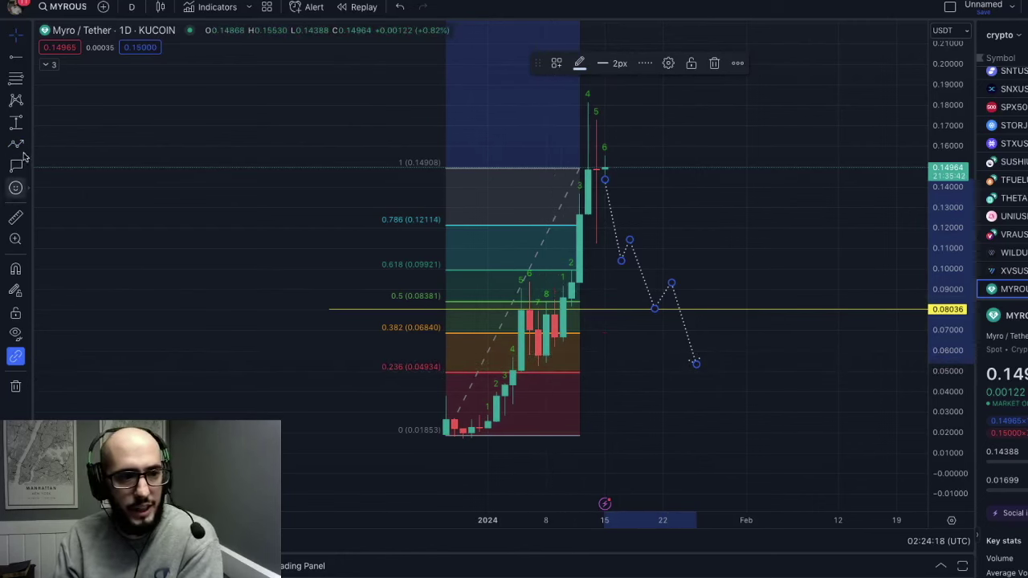
Step: Place a dashed horizontal level at 0.04927 on the 0.236 retracement line
{"action": "left_click", "coordinate": [402, 316]}
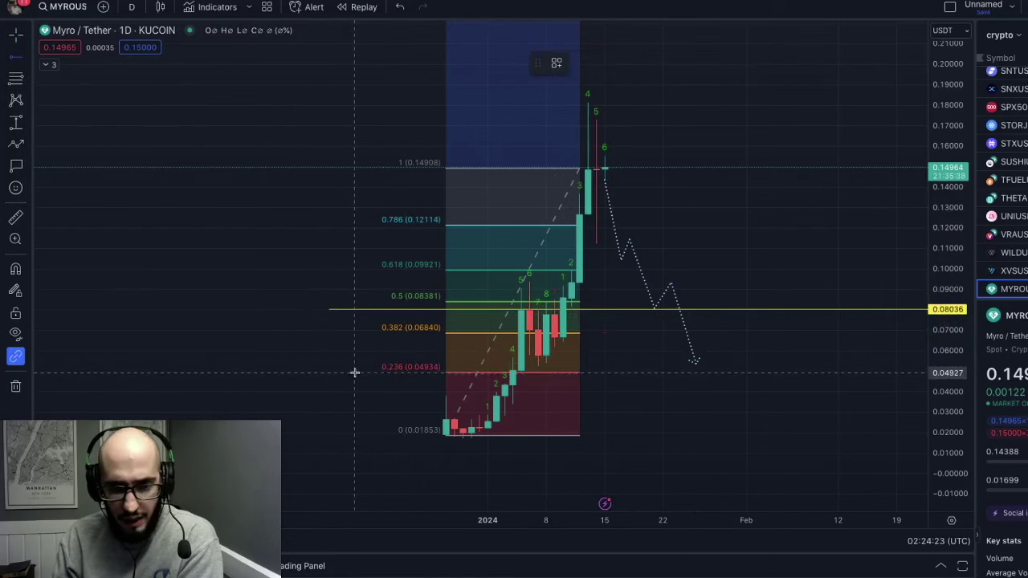
{"action": "left_click", "coordinate": [354, 373]}
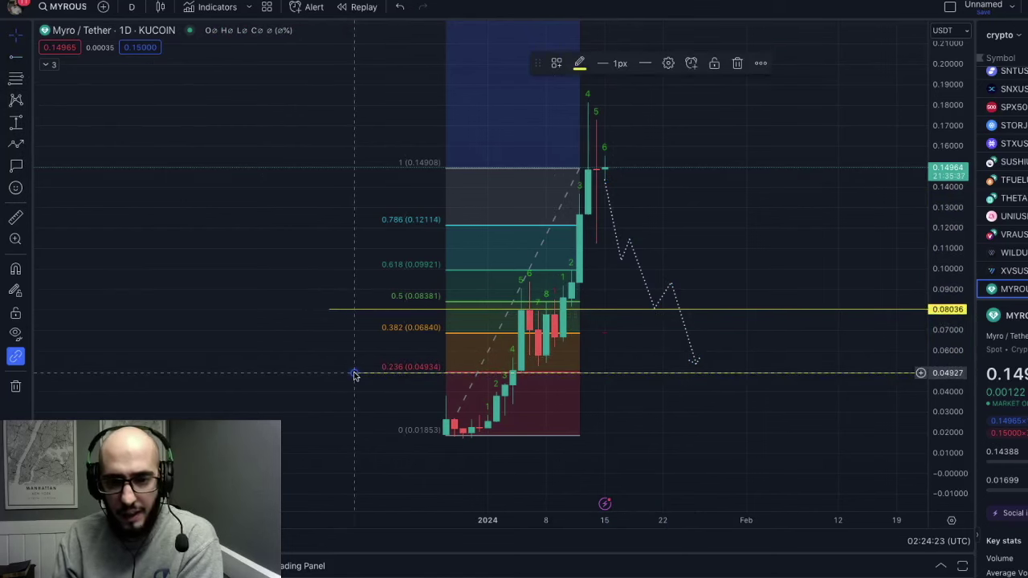
{"action": "left_click", "coordinate": [647, 64]}
{"action": "left_click", "coordinate": [674, 108]}
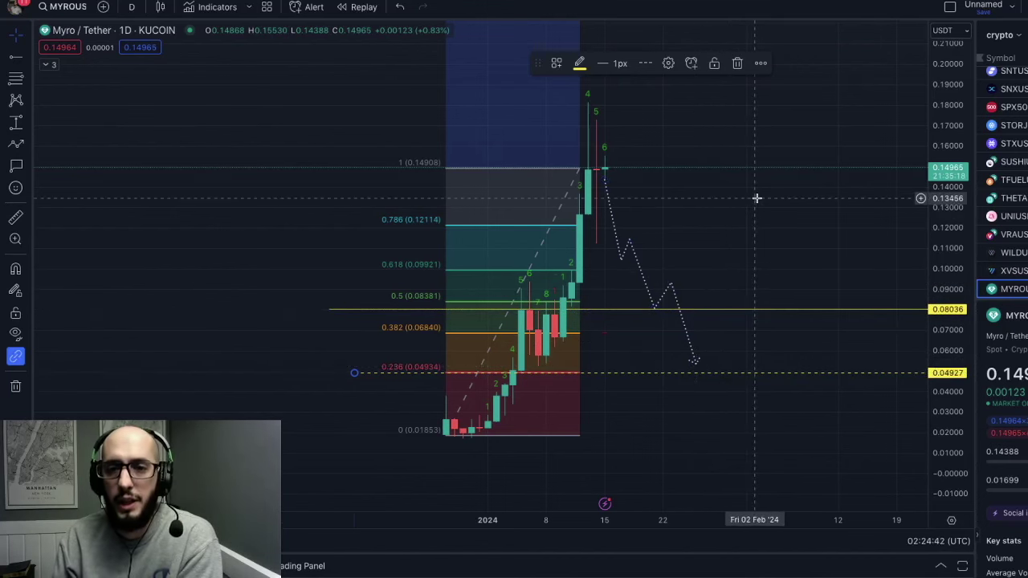
{"action": "left_click", "coordinate": [806, 118]}
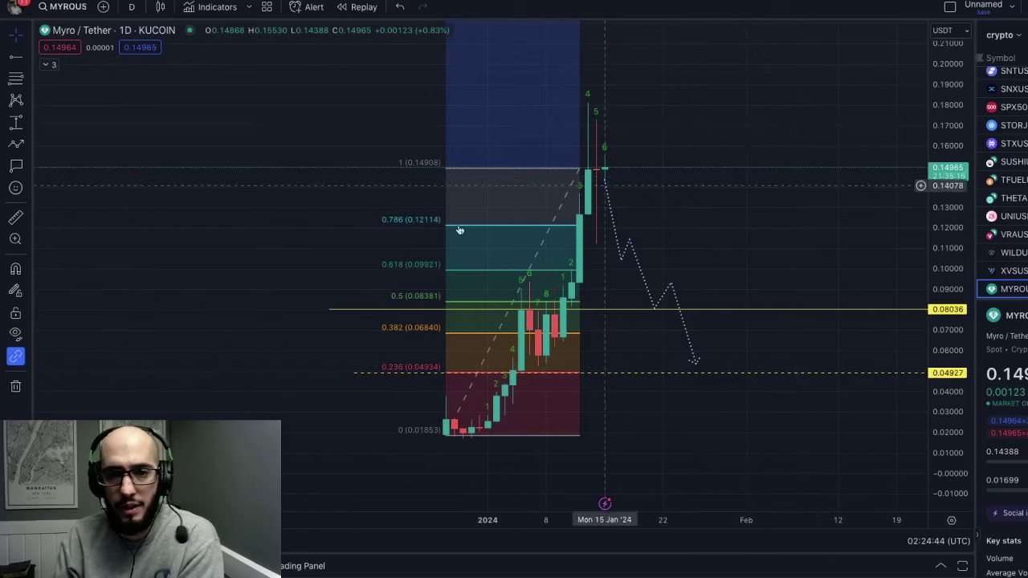
{"action": "left_click", "coordinate": [18, 61]}
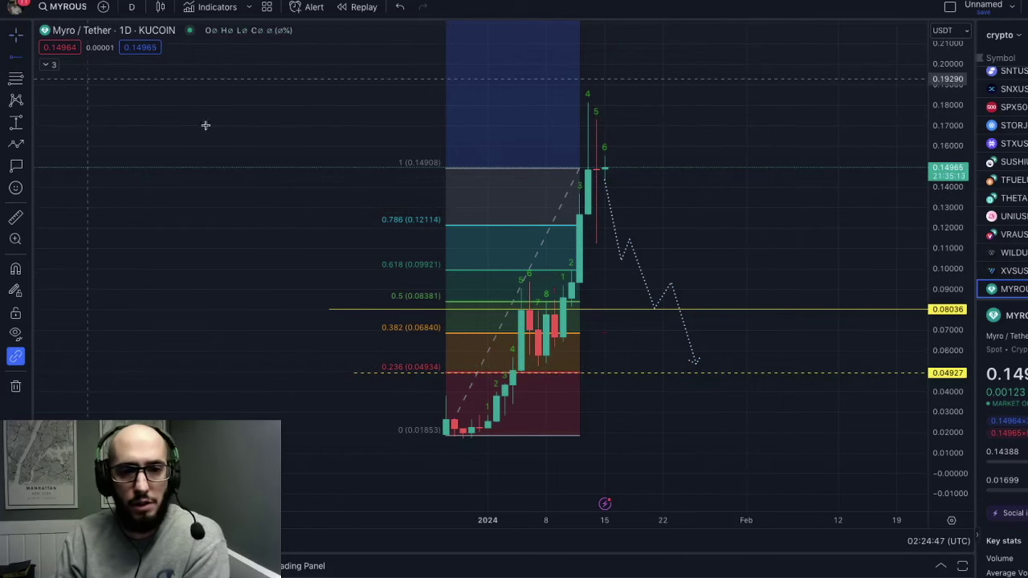
Step: Place a horizontal level at 0.15055 and make it a solid red line
{"action": "left_click", "coordinate": [354, 165]}
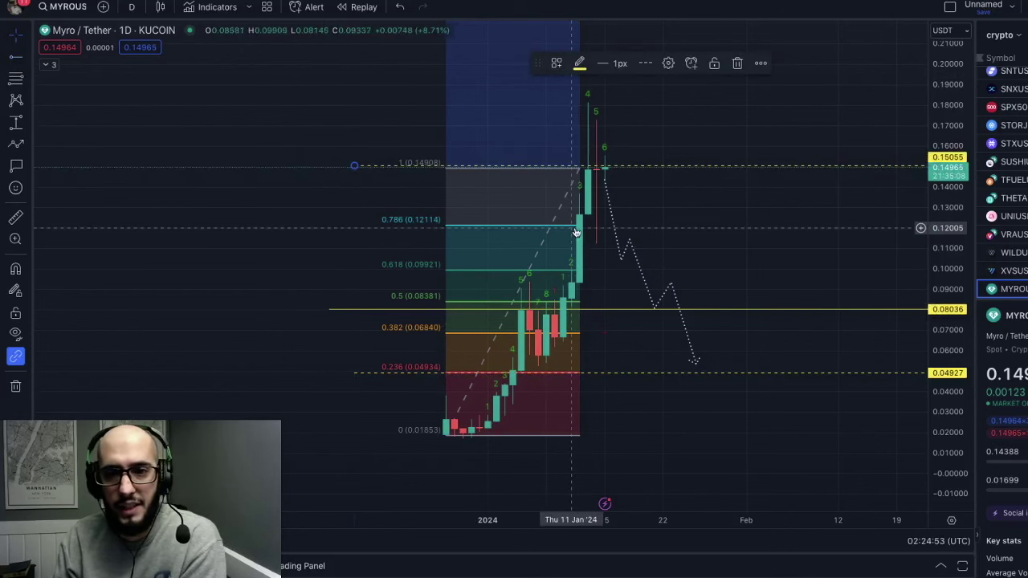
{"action": "left_click", "coordinate": [578, 65]}
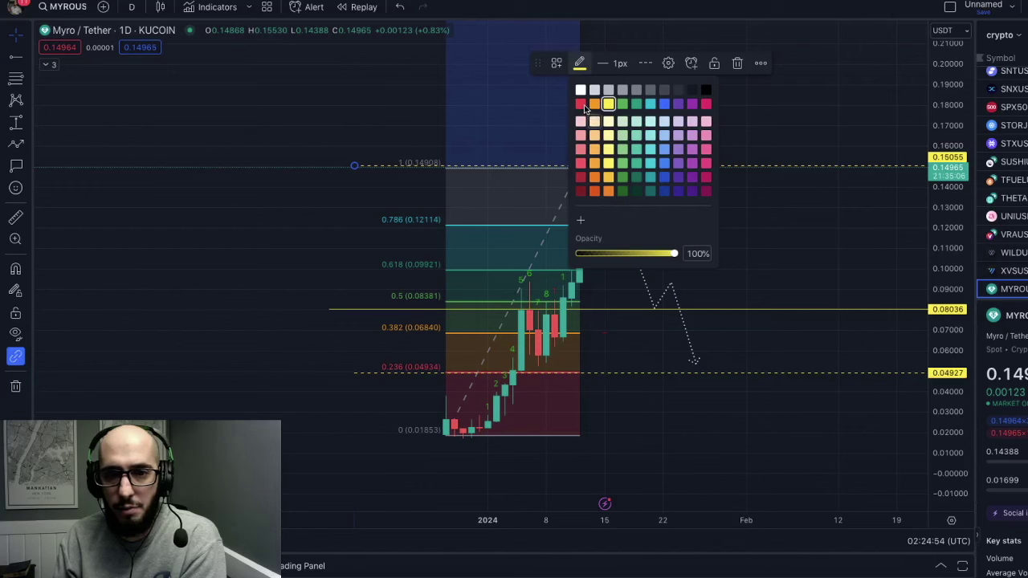
{"action": "left_click", "coordinate": [581, 104]}
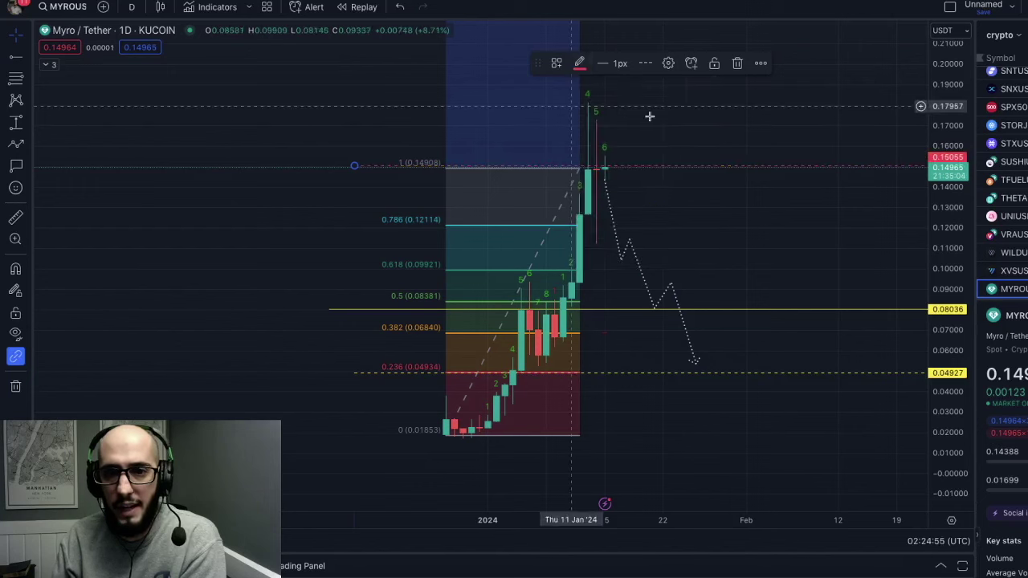
{"action": "left_click", "coordinate": [646, 63]}
{"action": "left_click", "coordinate": [646, 87]}
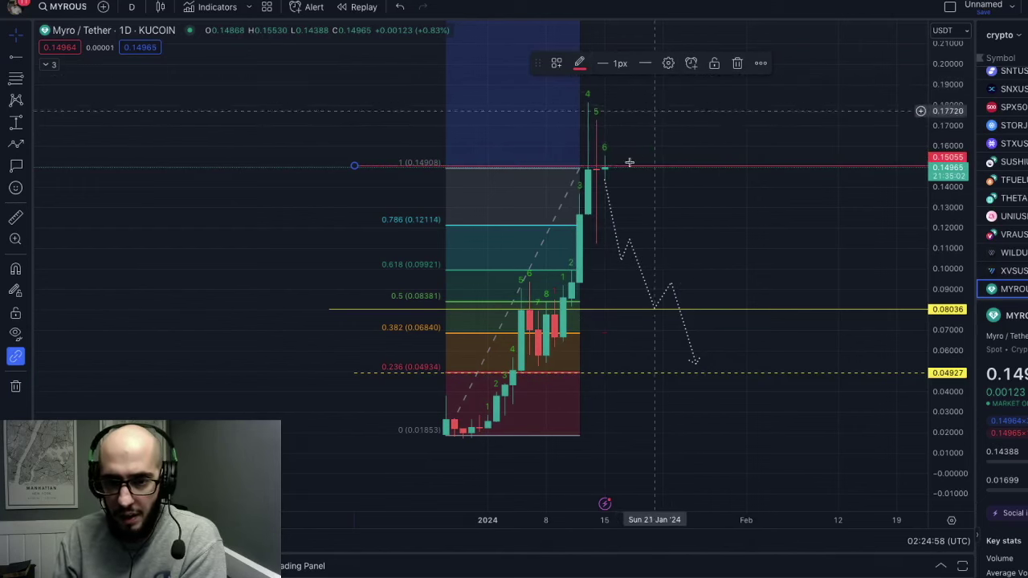
{"action": "left_click", "coordinate": [239, 232]}
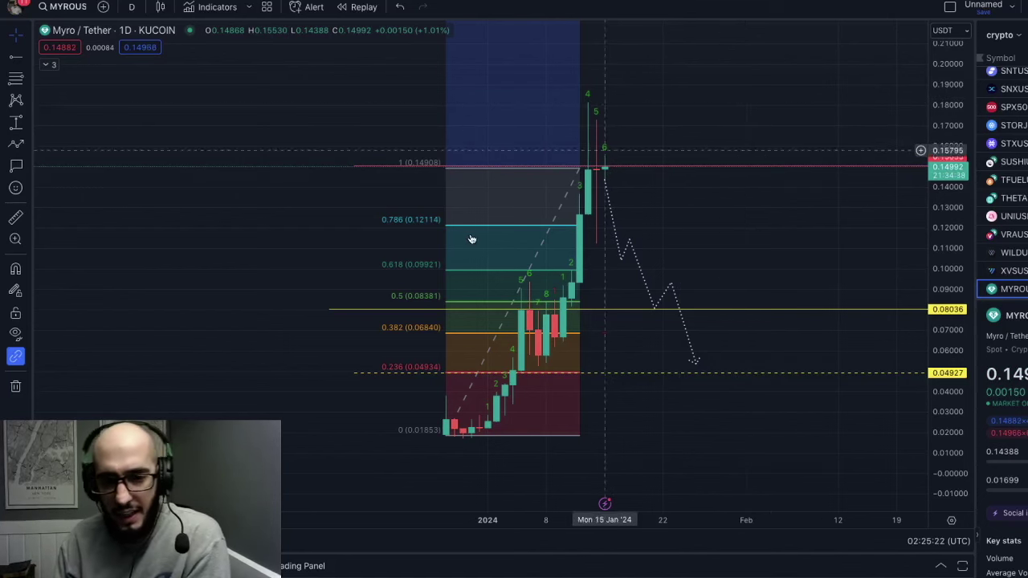
Step: Finish the dotted zigzag path with an arrowhead near 0.056
{"action": "double_click", "coordinate": [692, 359]}
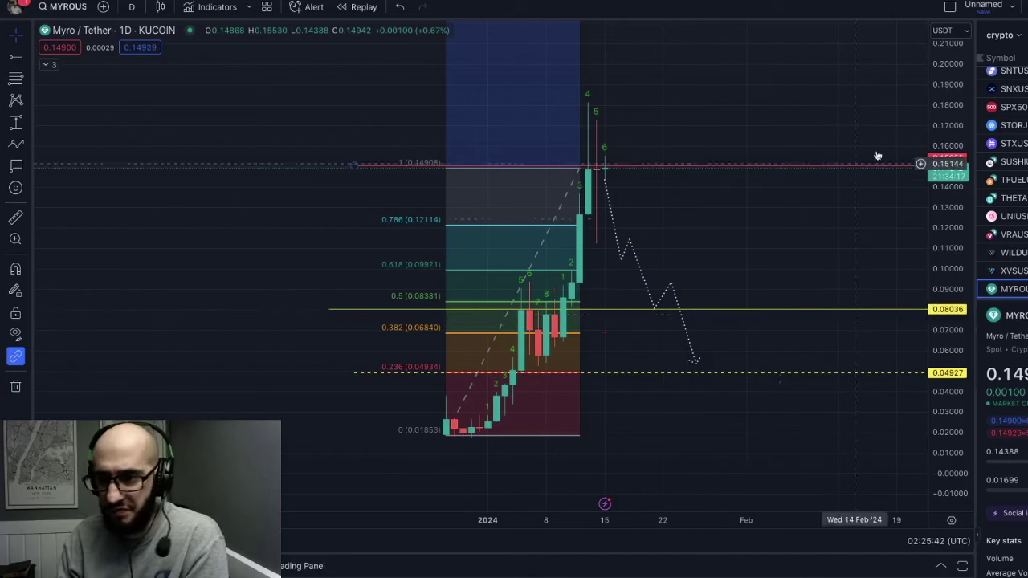
Step: Compress the price scale so the Fibonacci 1.618 level at 0.22977 is visible
{"action": "left_click_drag", "start_coordinate": [948, 66], "coordinate": [930, 196]}
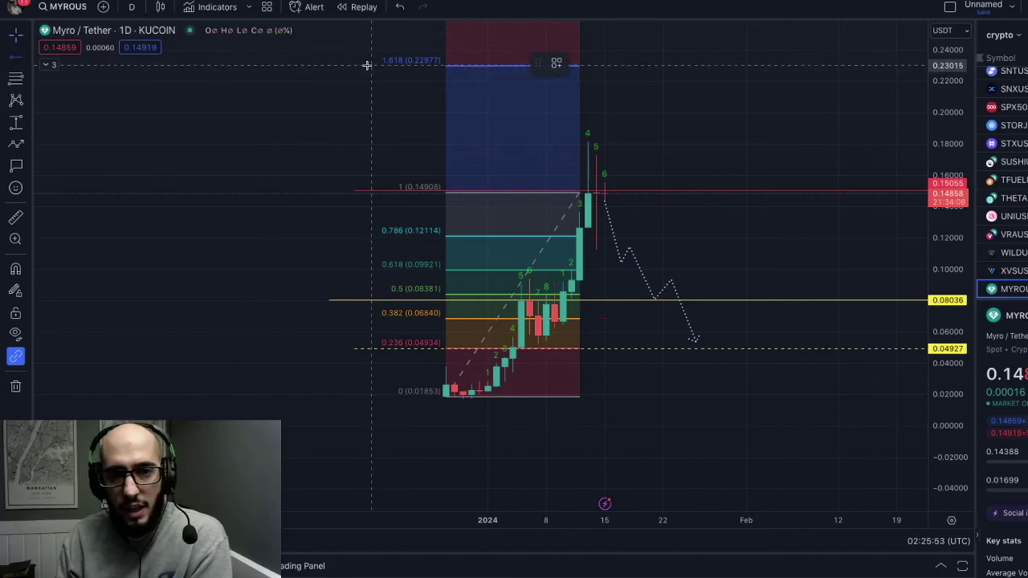
Step: Place a dashed red level at 0.23015 on the Fibonacci 1.618 extension
{"action": "left_click", "coordinate": [367, 65]}
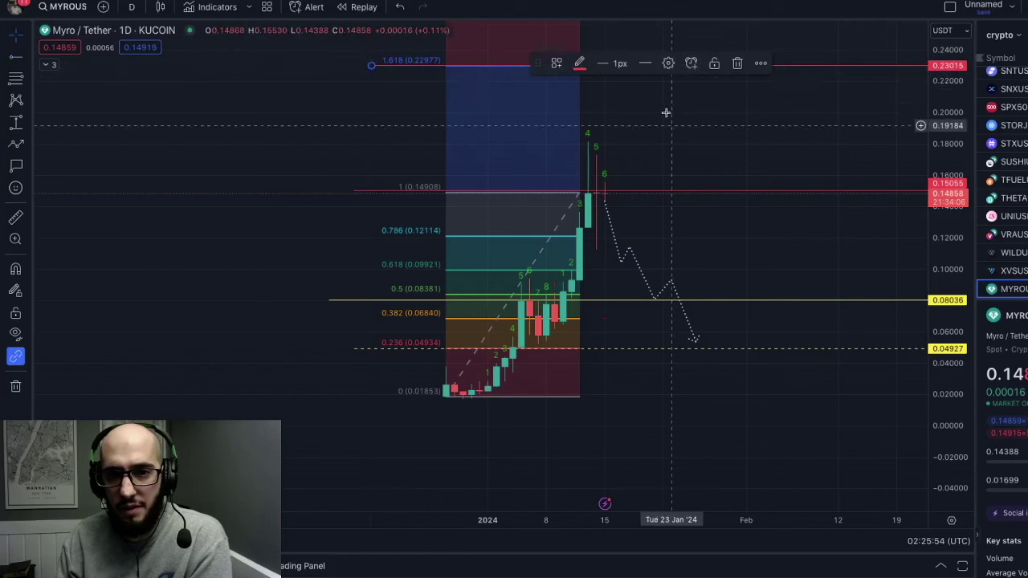
{"action": "left_click", "coordinate": [645, 63]}
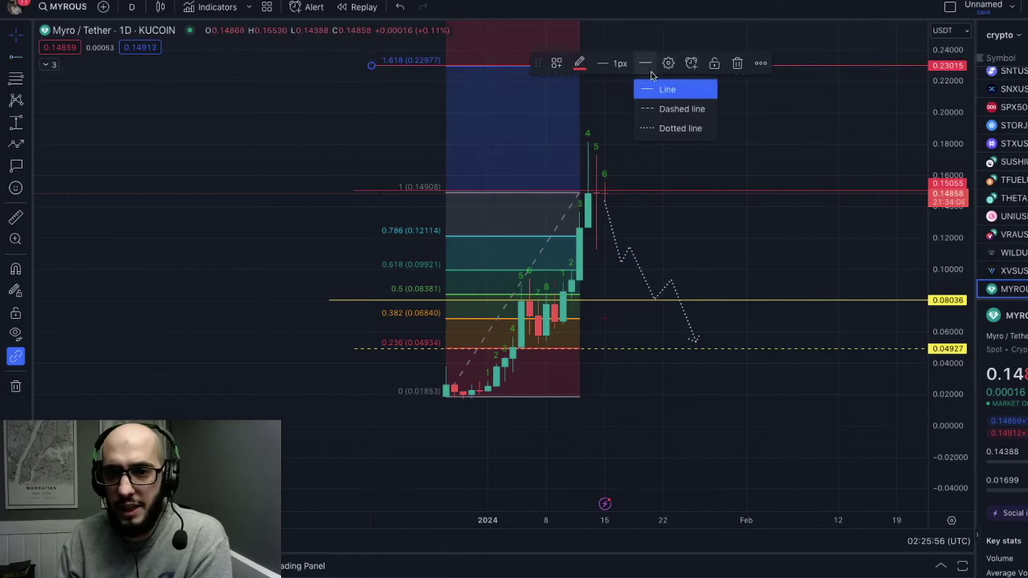
{"action": "left_click", "coordinate": [670, 108]}
{"action": "left_click", "coordinate": [692, 117]}
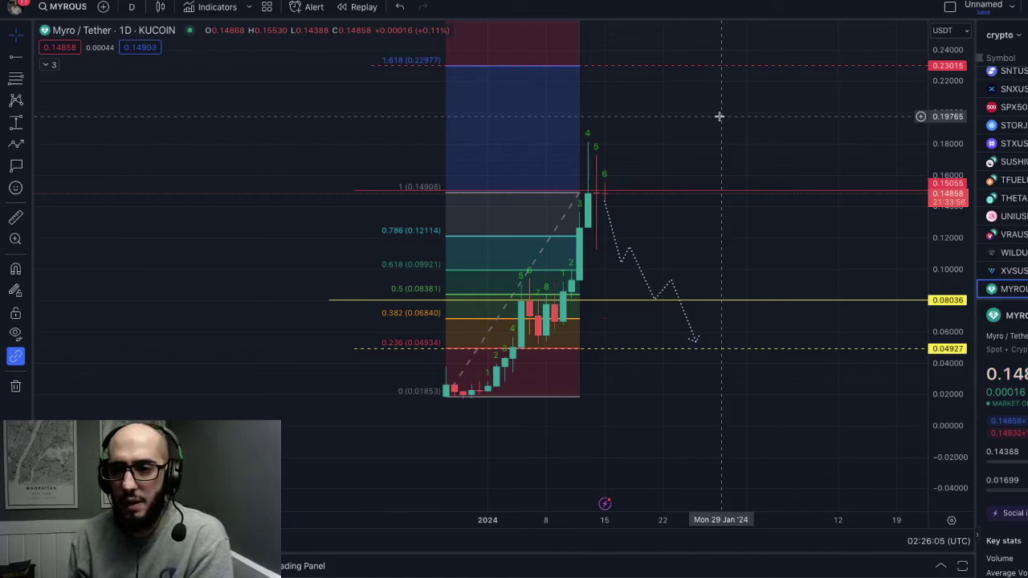
Step: Recolour the dotted zigzag projection from white to blue
{"action": "left_click", "coordinate": [631, 254]}
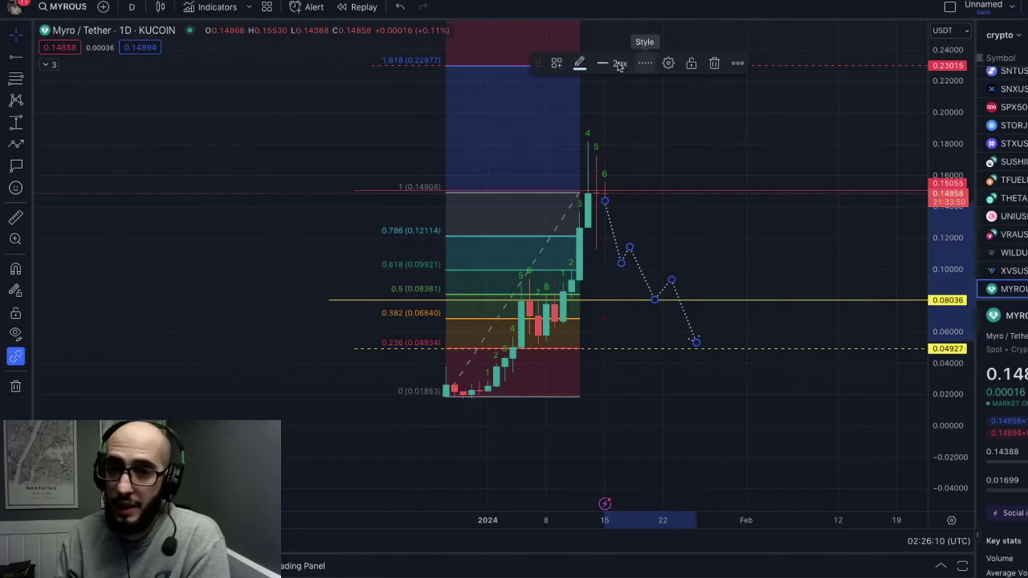
{"action": "left_click", "coordinate": [580, 66]}
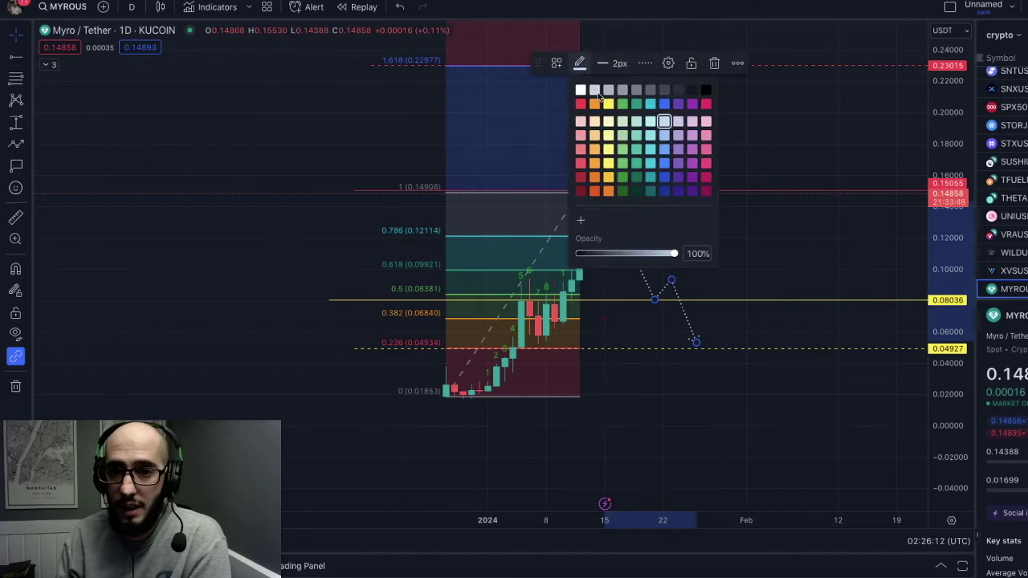
{"action": "left_click", "coordinate": [666, 104]}
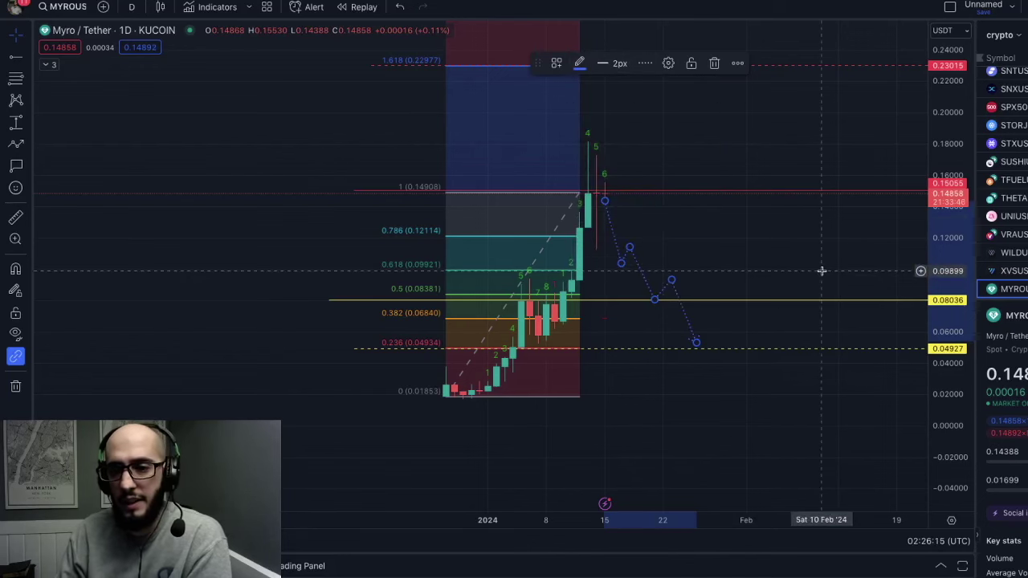
{"action": "left_click", "coordinate": [820, 266]}
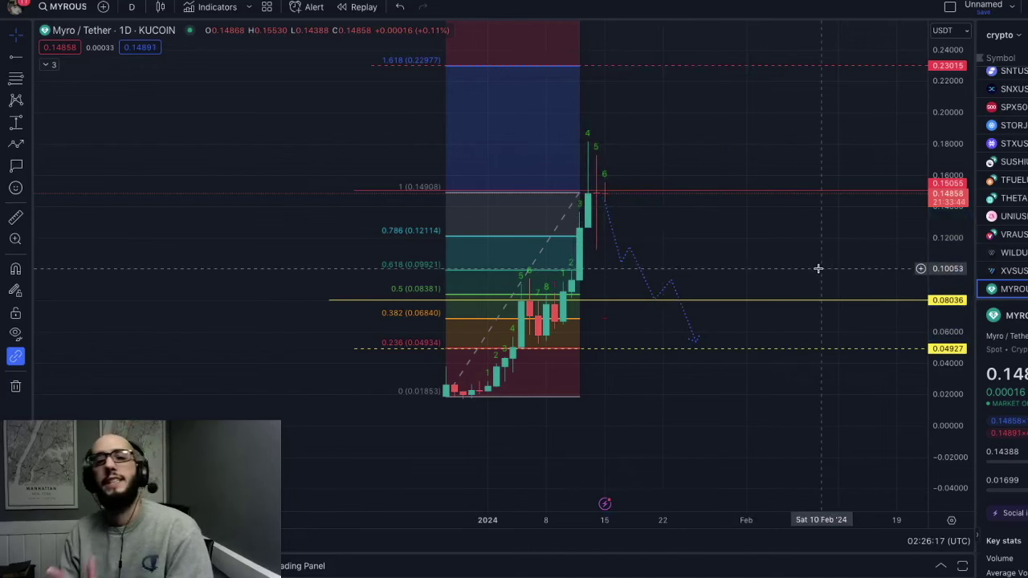